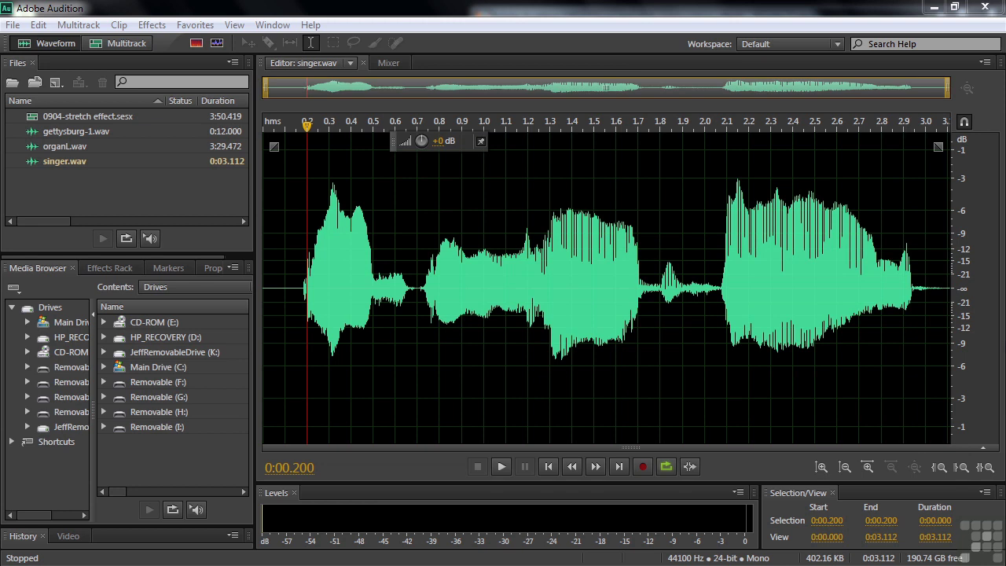
- Browse the narrations and multitrack sessions folders in the Open File dialog, then cancel without opening anything
left_click(122, 203)
double_click(122, 203)
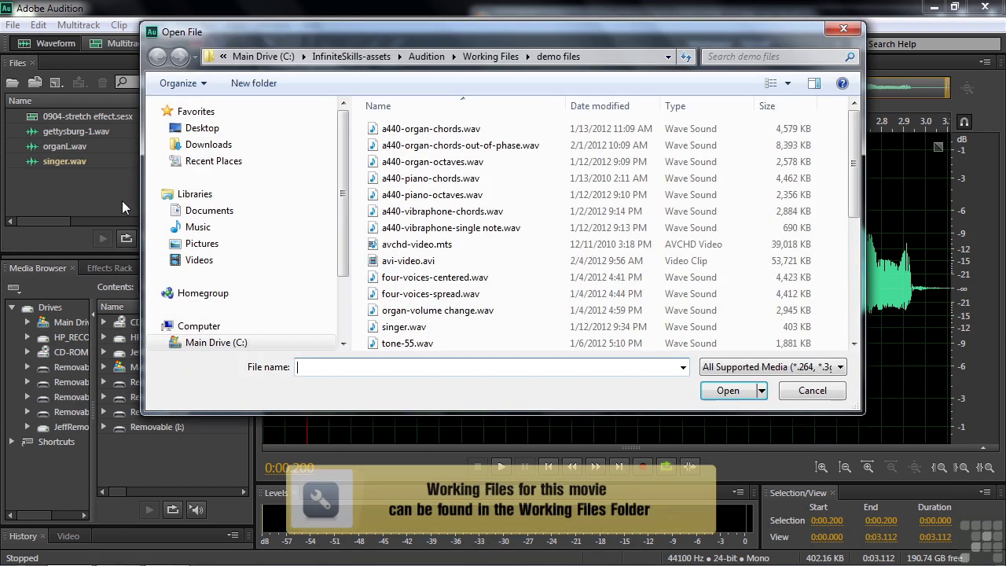
left_click(491, 57)
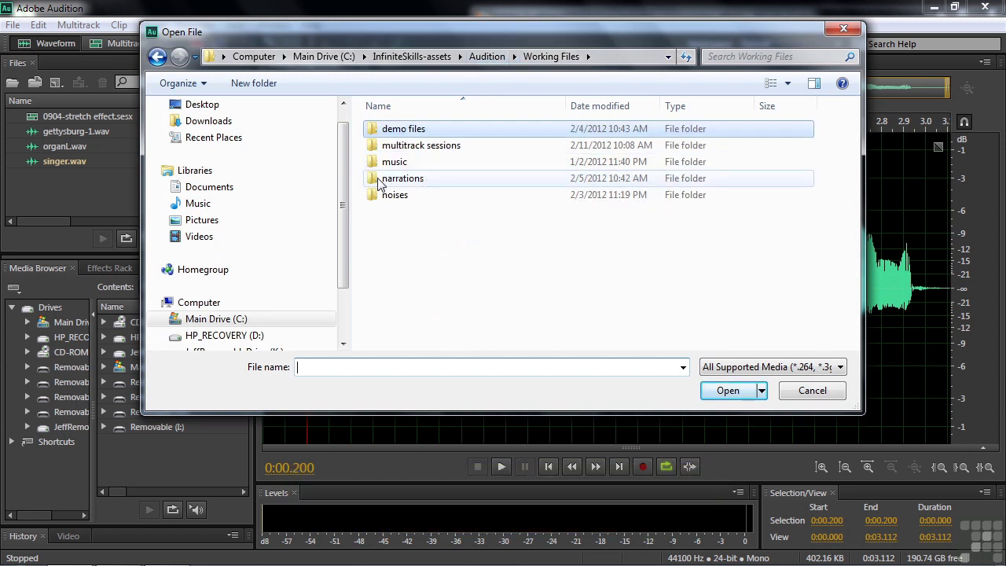
double_click(405, 178)
left_click(492, 56)
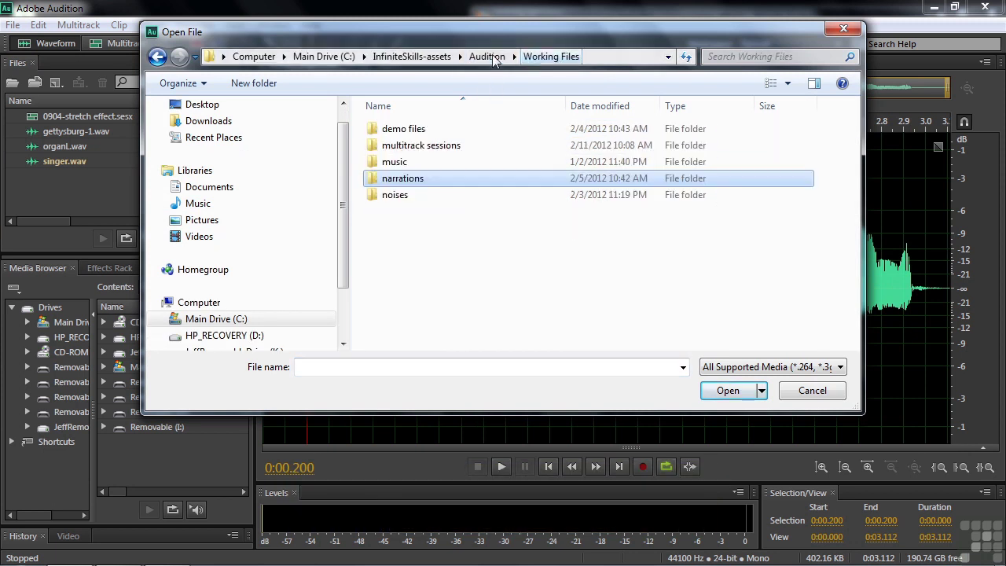
double_click(385, 152)
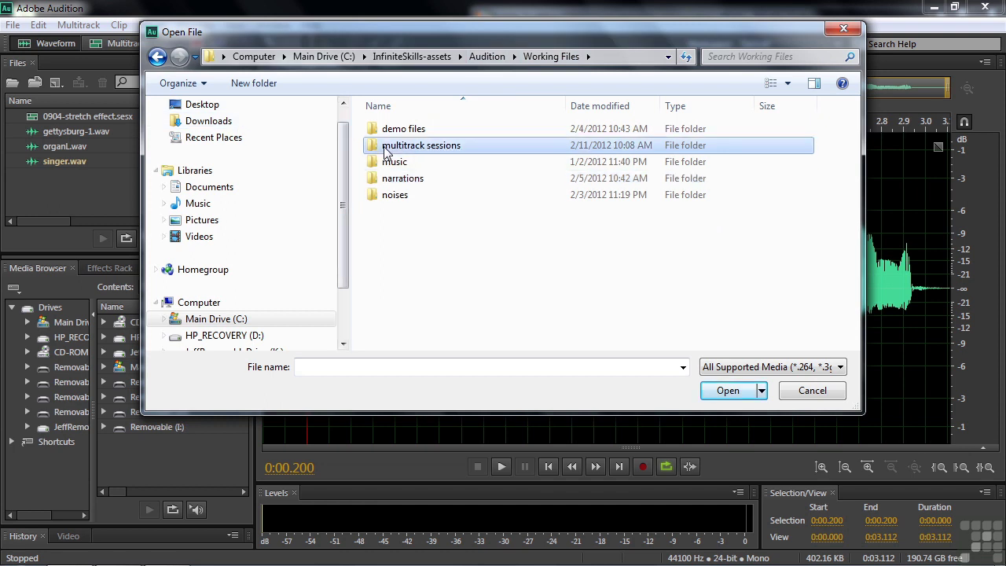
left_click_drag(853, 244, 860, 303)
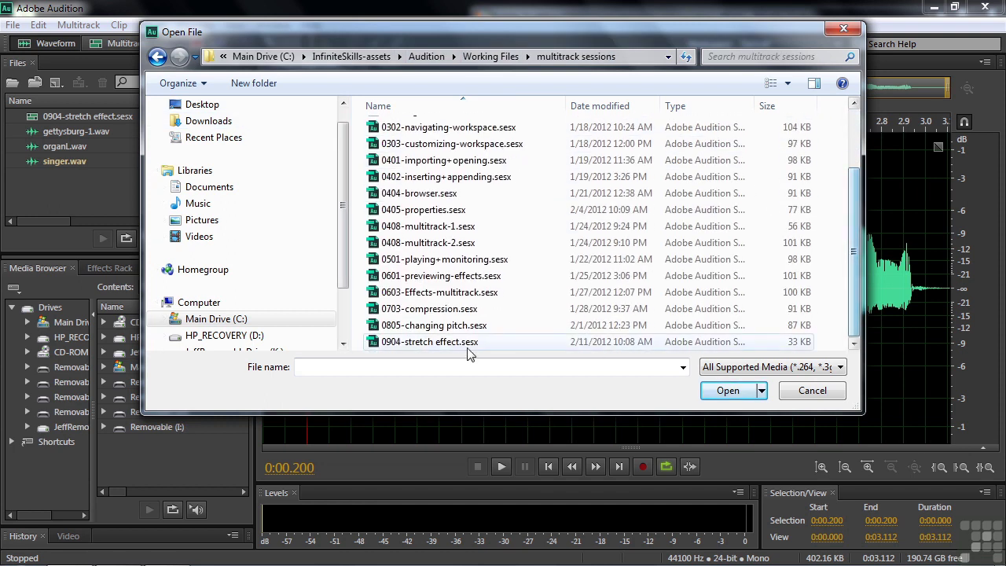
left_click(831, 390)
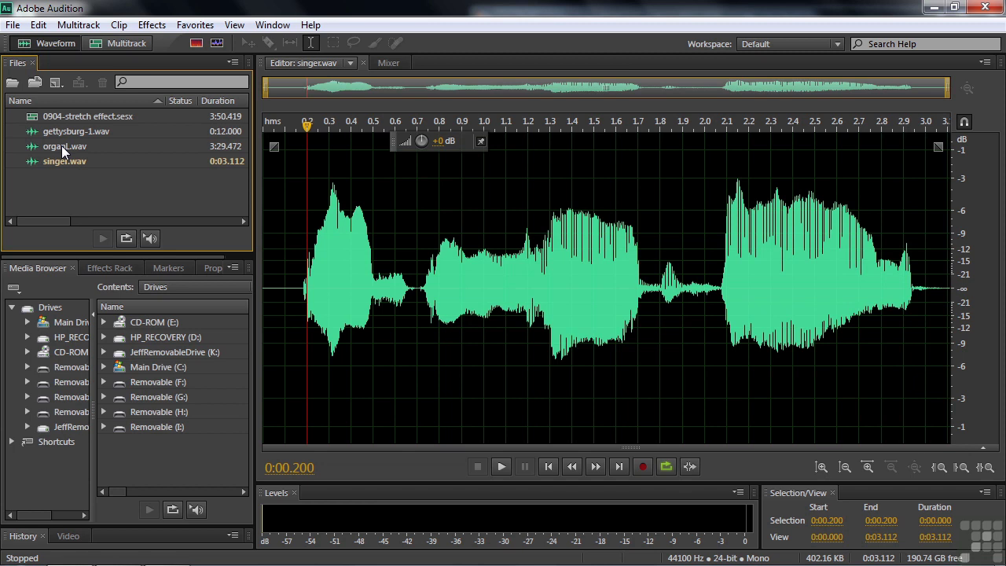
left_click(156, 26)
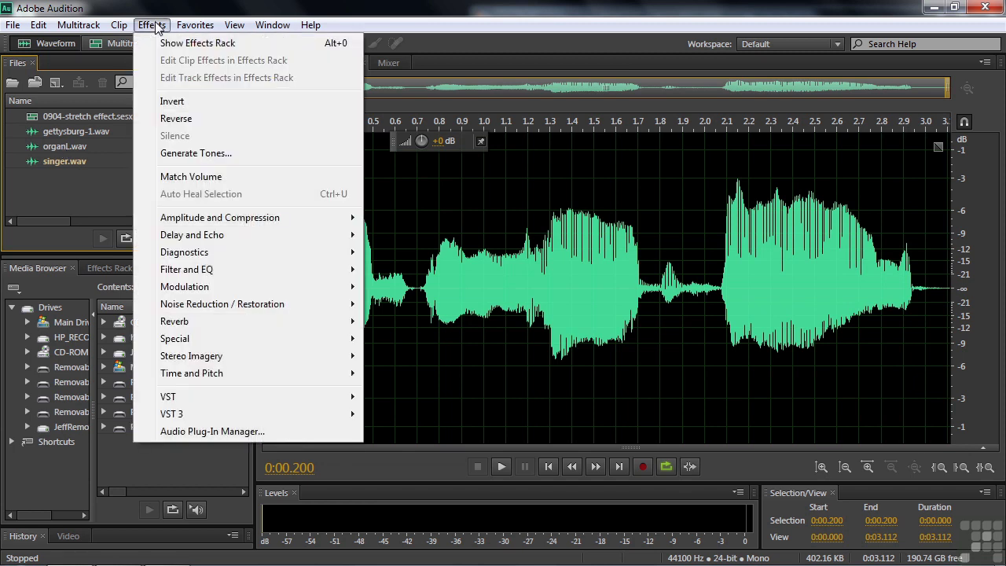
mouse_move(203, 382)
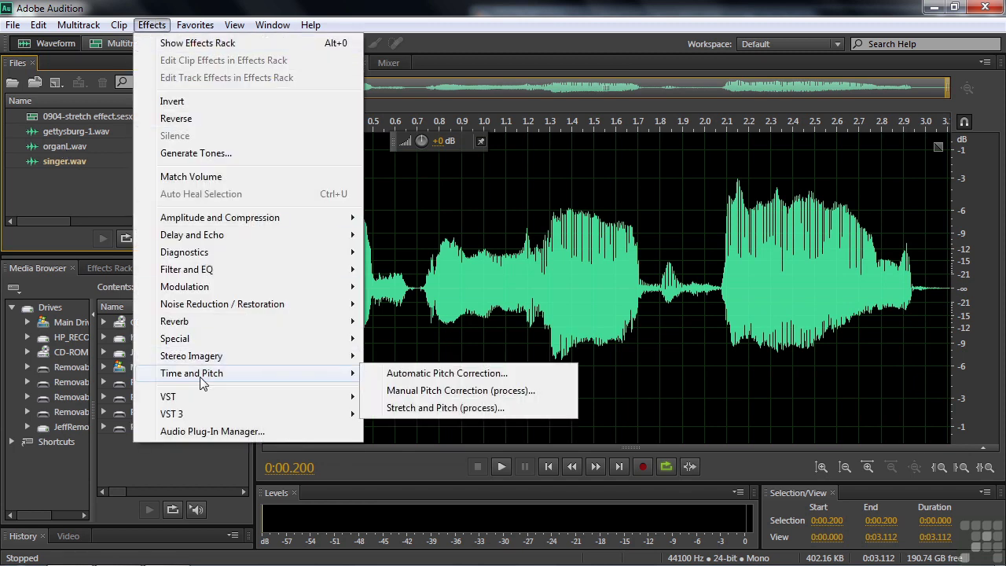
left_click(405, 408)
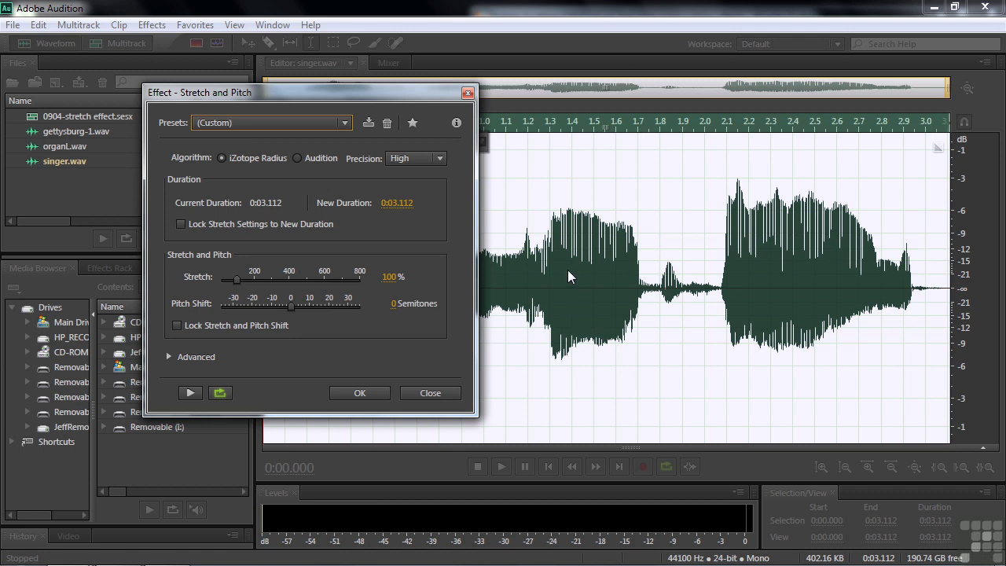
left_click(430, 393)
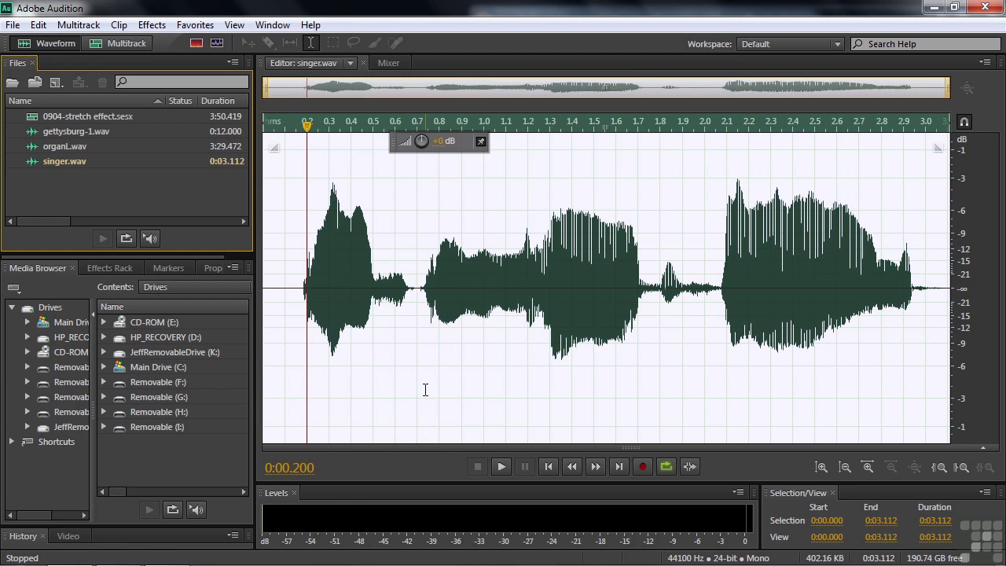
- Open the 0904-stretch effect multitrack session and enable global clip stretching
left_click(34, 118)
double_click(34, 118)
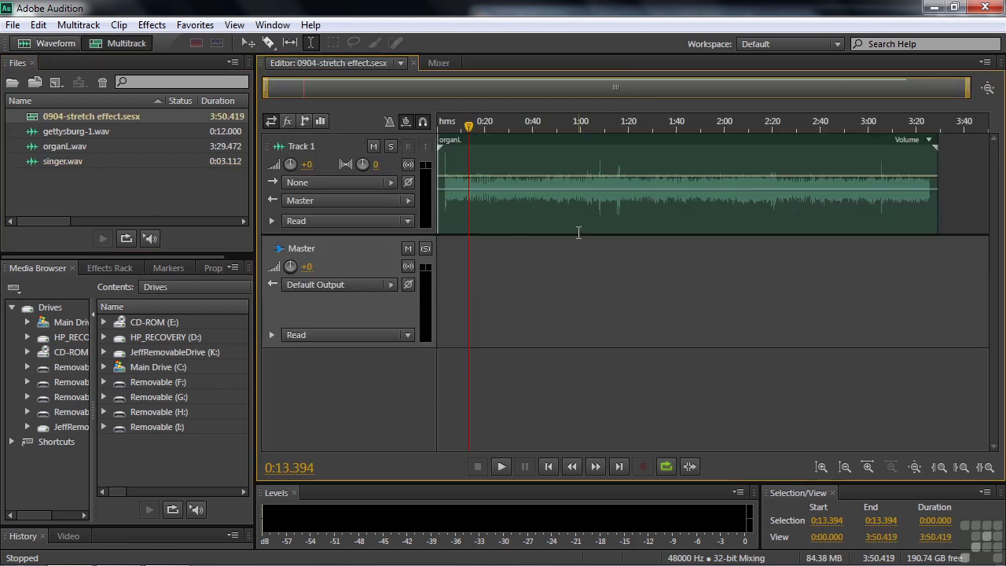
left_click(407, 126)
- Check the organL clip's stretch properties at 100%, then open gettysburg-1.wav for waveform editing
mouse_move(934, 147)
left_mouse_down()
mouse_move(942, 149)
mouse_move(913, 149)
mouse_move(931, 152)
left_mouse_up()
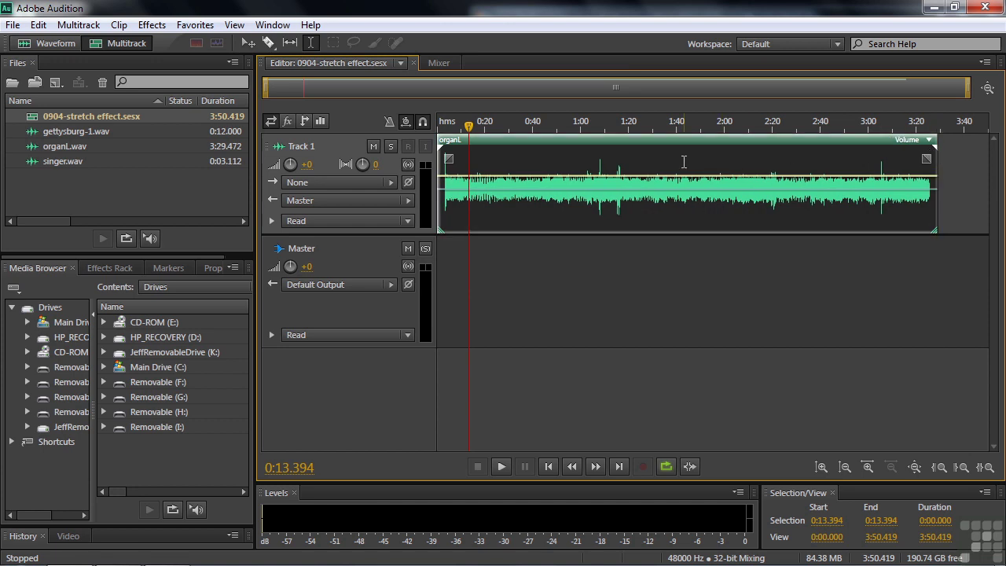
left_click(212, 268)
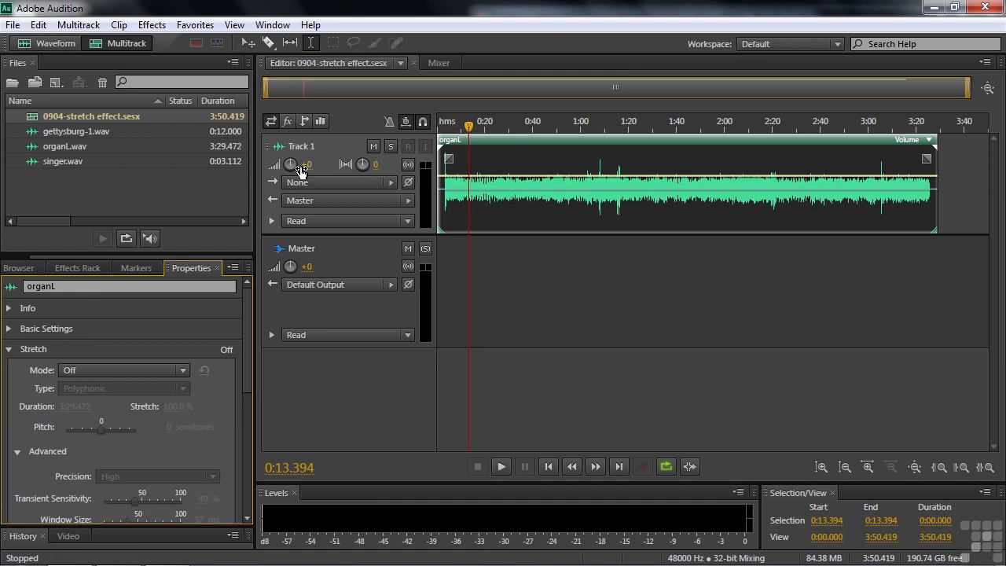
double_click(30, 132)
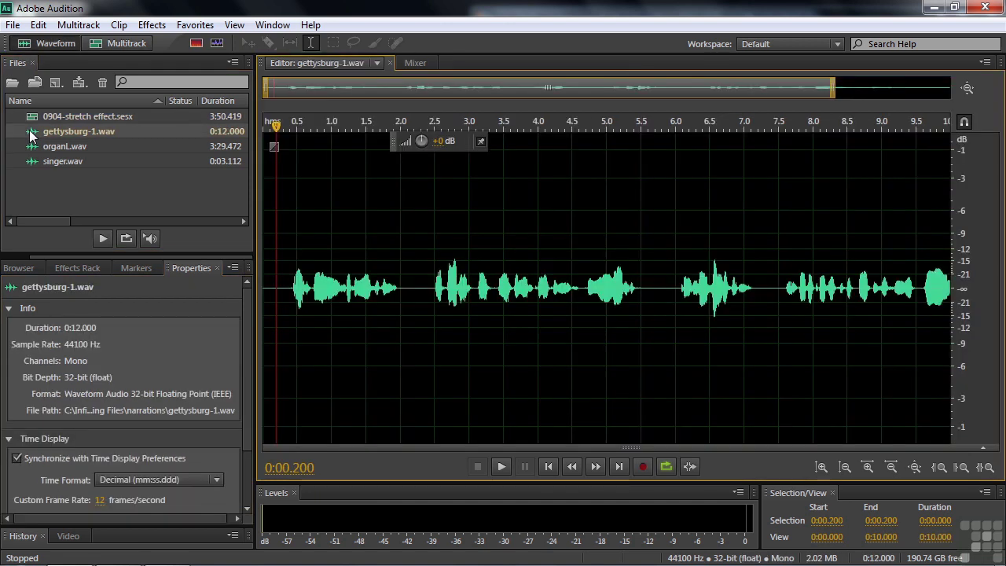
- Play the narration from near its start, stop at 0:02.205, and zoom out to the full 12 seconds
left_click(280, 285)
key("space")
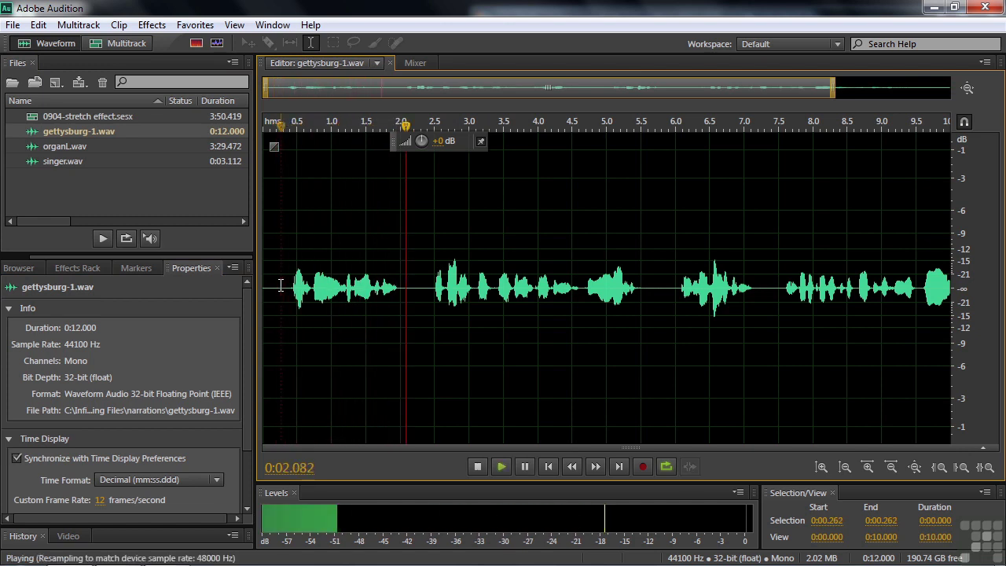
key("space")
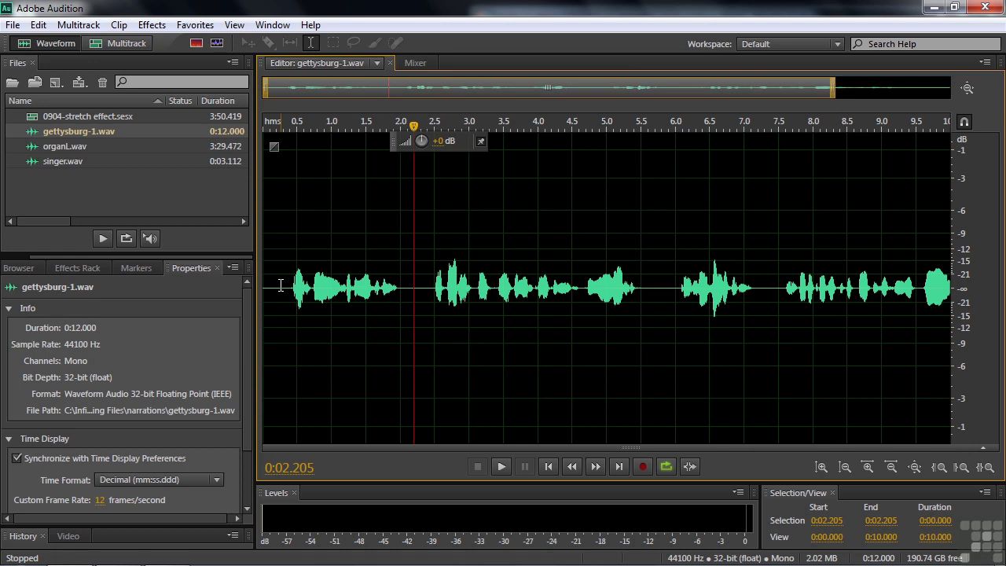
key("backslash")
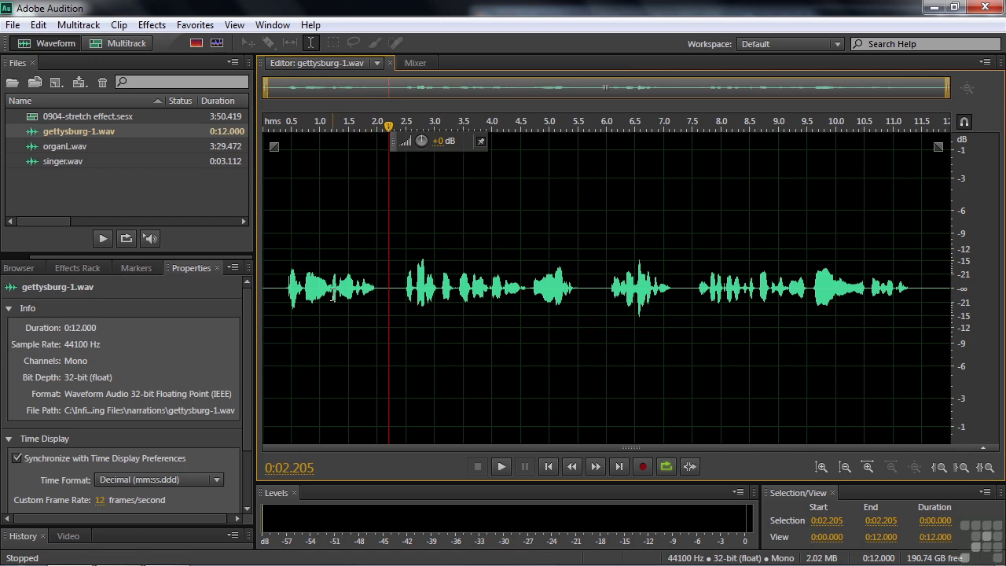
- Open Stretch and Pitch on gettysburg-1.wav, try the Audition algorithm, then return to iZotope Radius
left_click(153, 25)
mouse_move(204, 374)
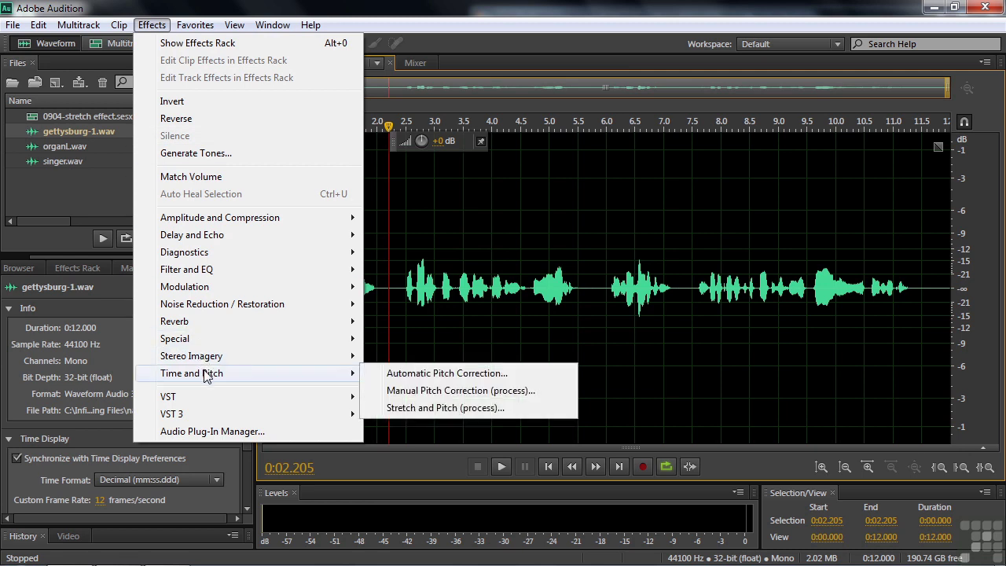
left_click(411, 409)
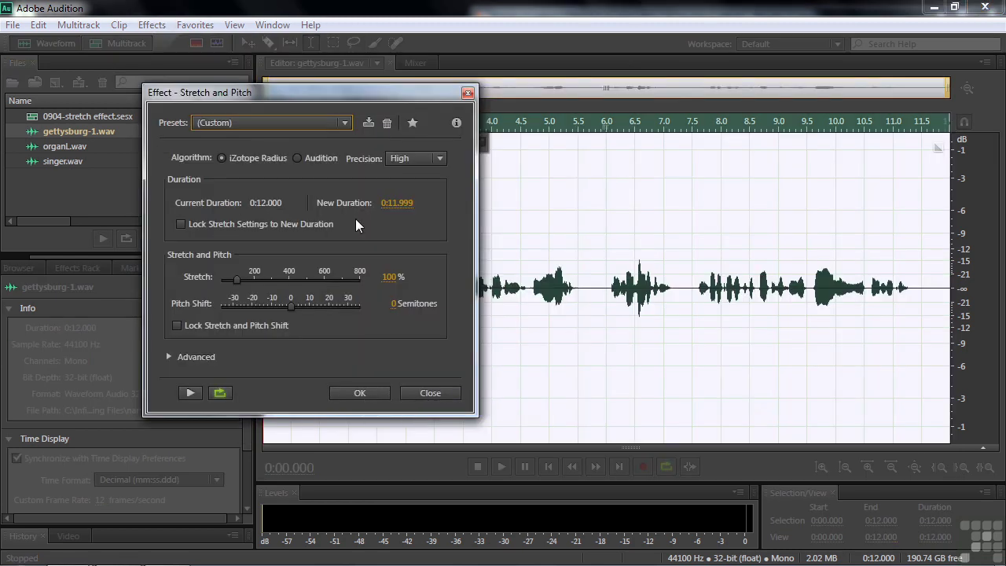
left_click_drag(390, 94, 271, 114)
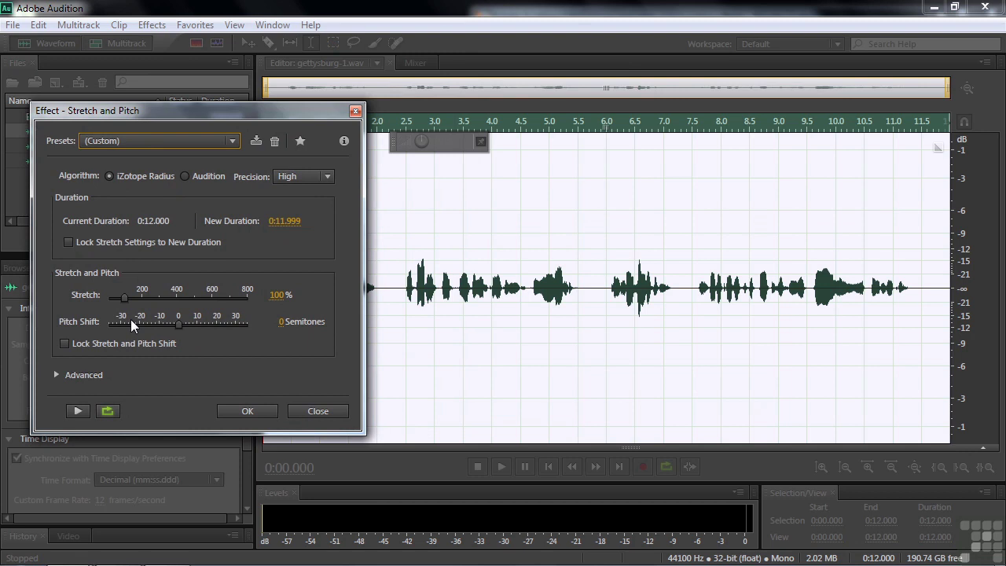
left_click(185, 174)
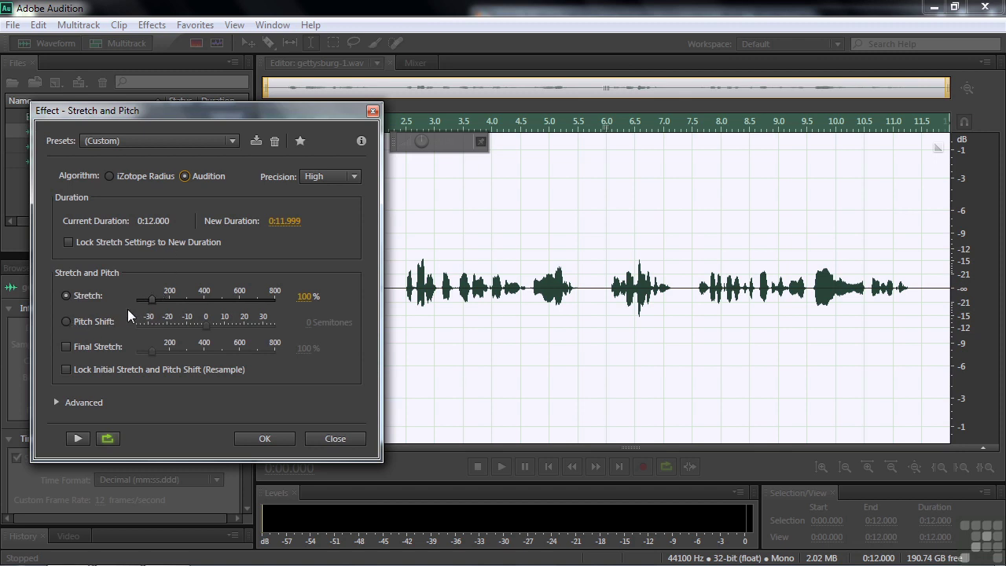
left_click(109, 176)
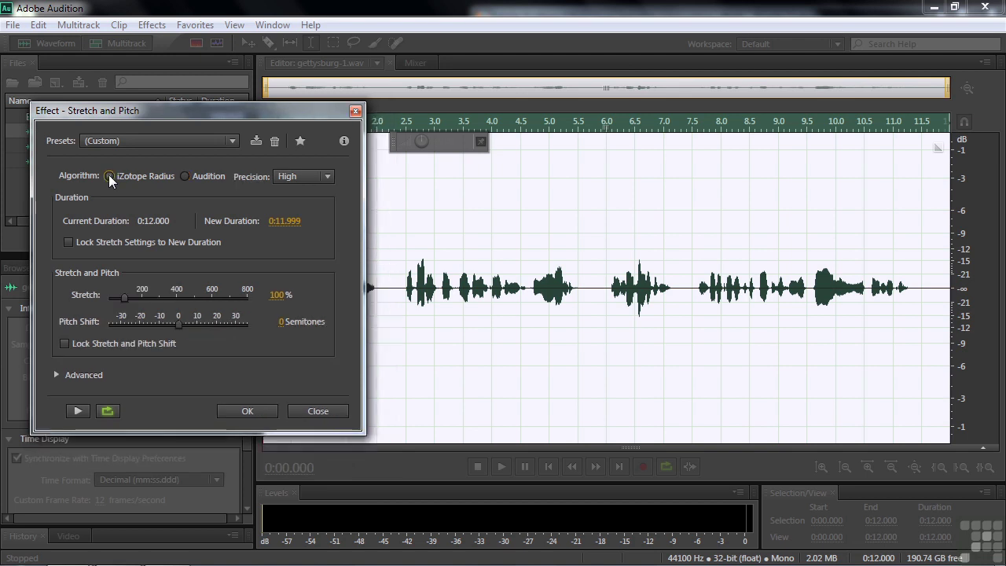
- Set the new duration to 0:10.000, giving an 83.33% stretch
left_click(287, 223)
type("0:10.999")
key("BackSpace")
key("BackSpace")
type("000")
key("Tab")
- Preview the 10-second narration with advanced options Solo Instrument and Preserve Speech Characteristics on
left_click(79, 409)
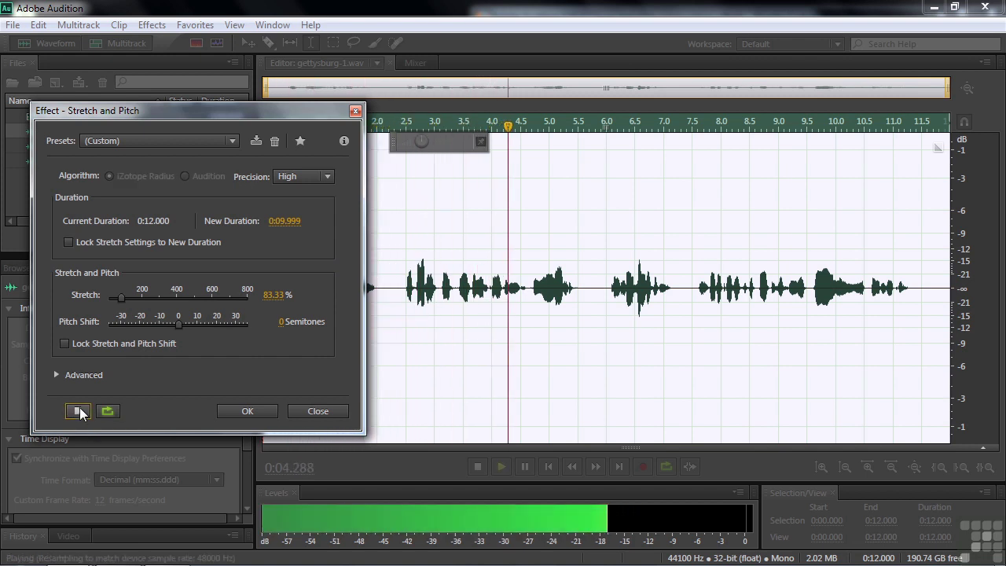
left_click(79, 411)
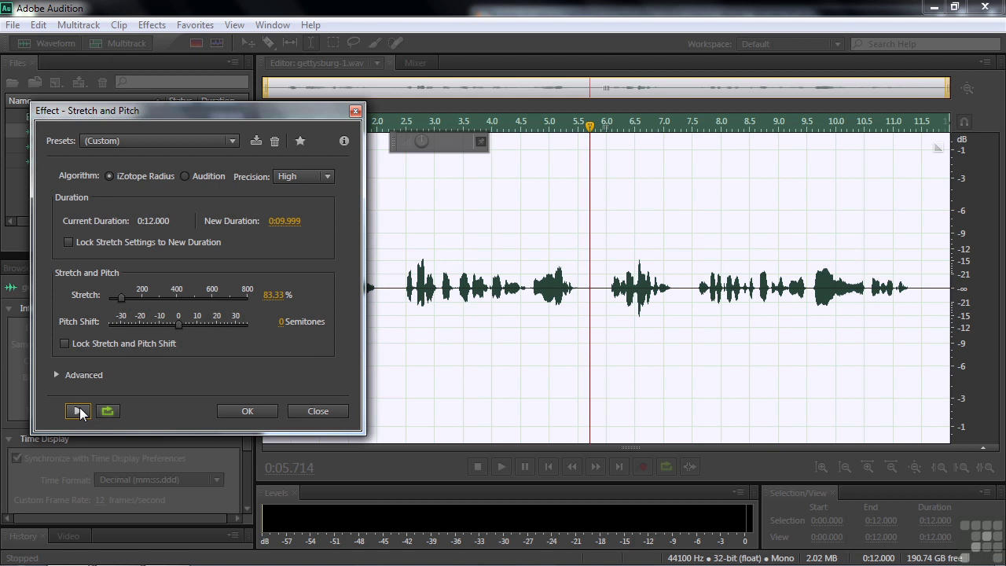
left_click(79, 410)
left_click(55, 375)
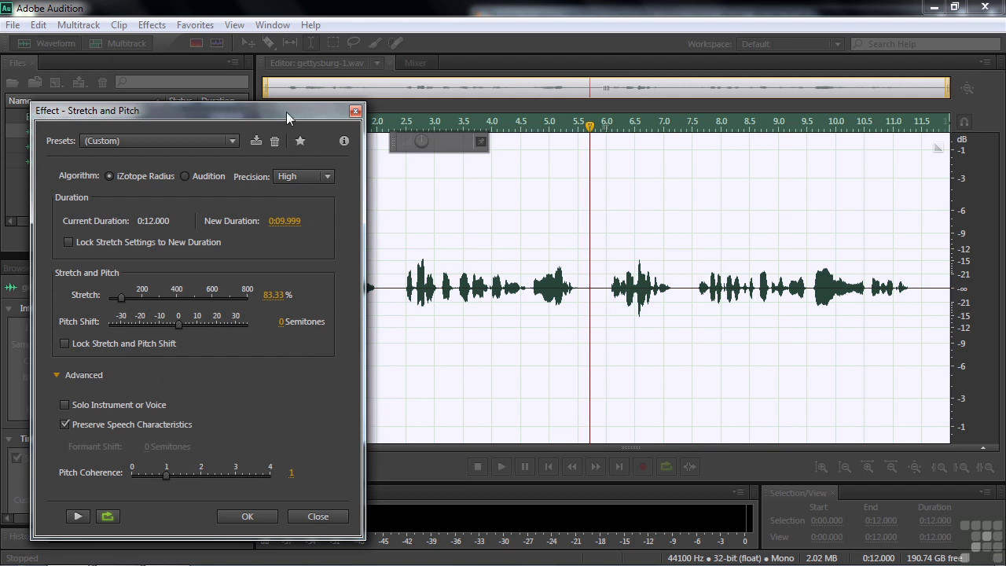
left_click_drag(285, 106, 289, 79)
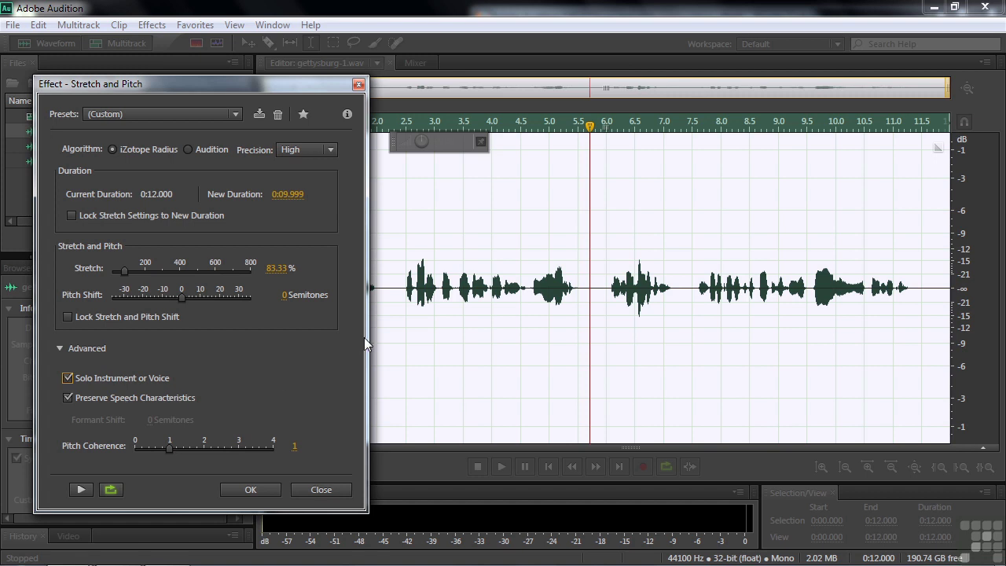
left_click(79, 489)
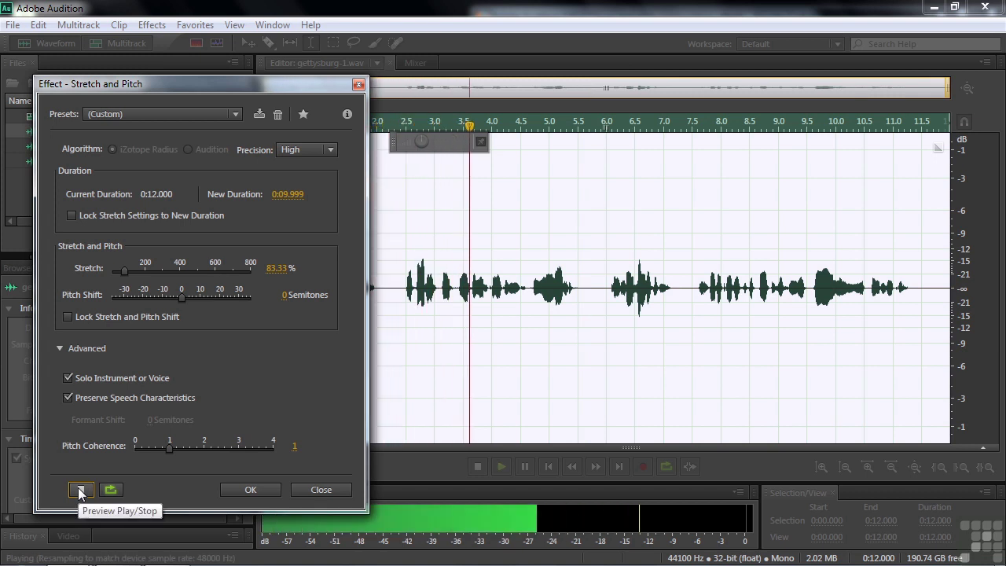
left_click(80, 489)
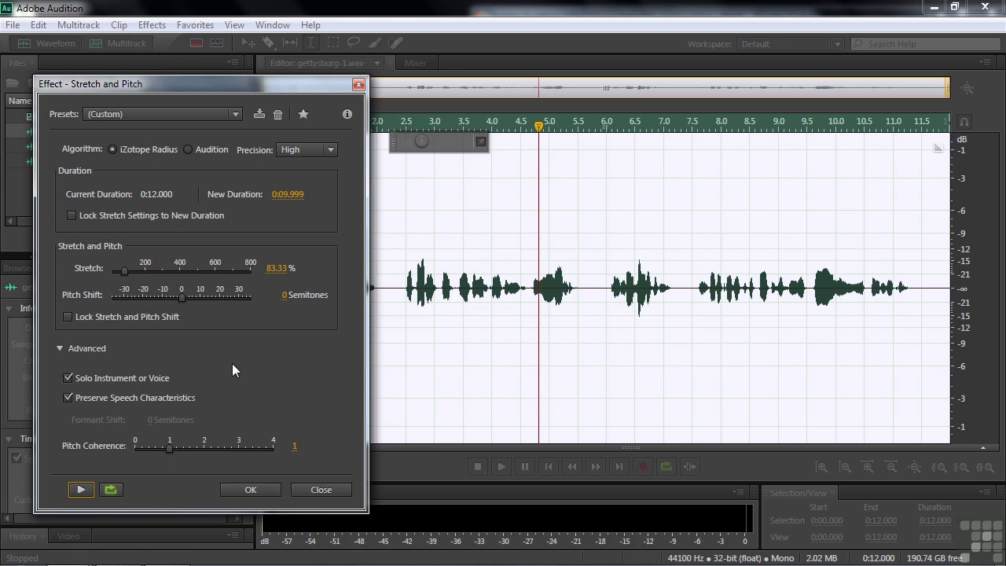
- Close the Stretch and Pitch dialog, open singer.wav, and play it from near the start
left_click(320, 489)
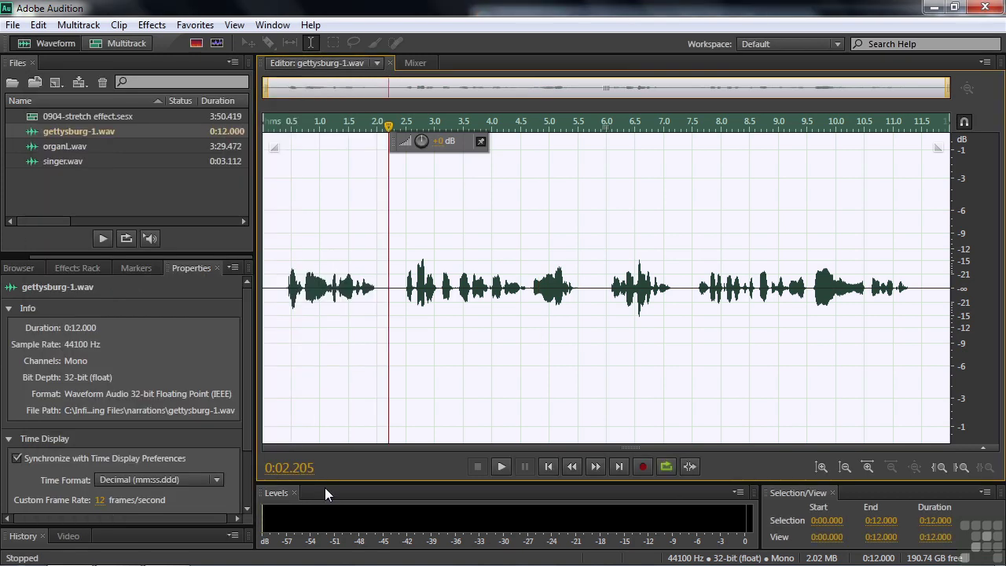
double_click(34, 160)
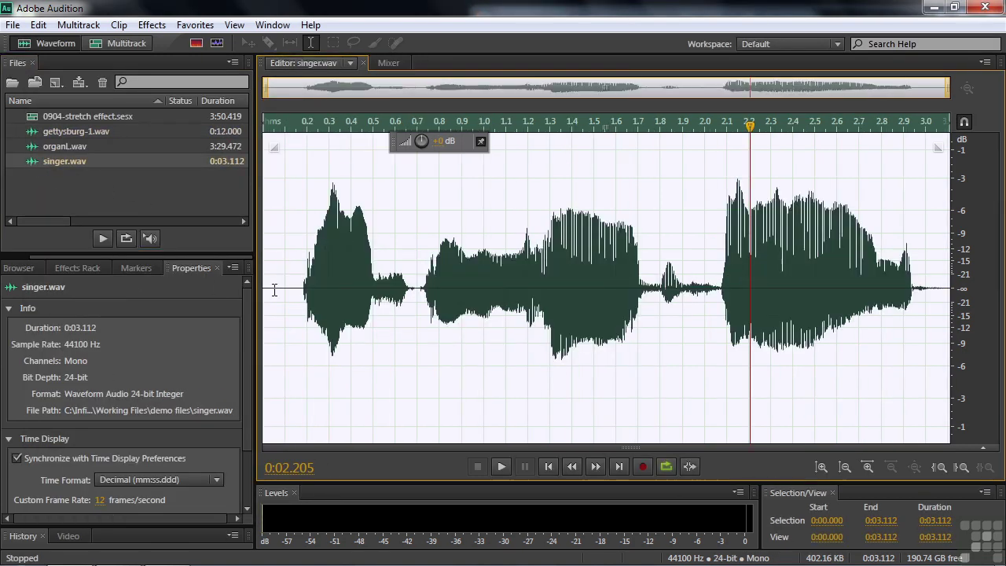
left_click(277, 290)
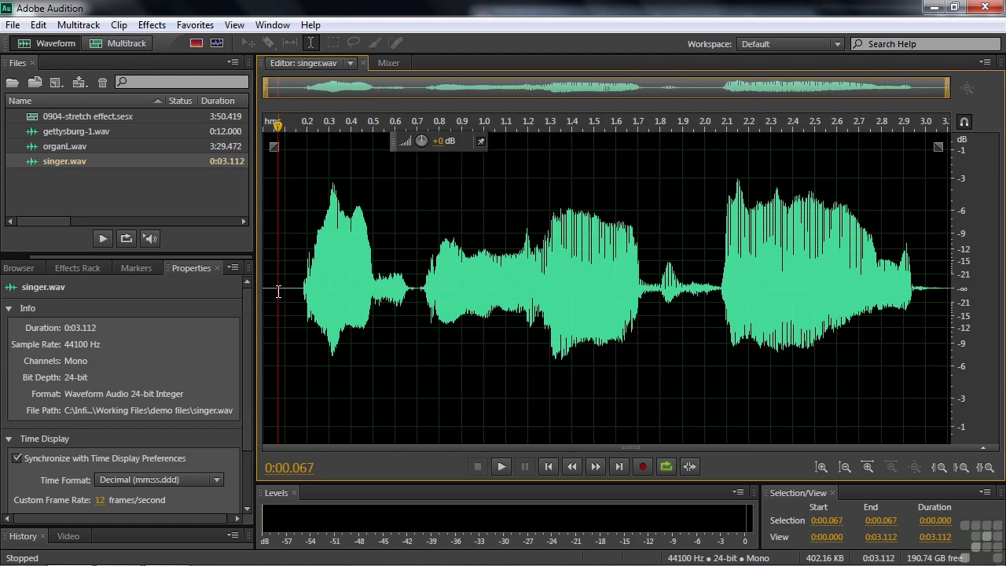
key("space")
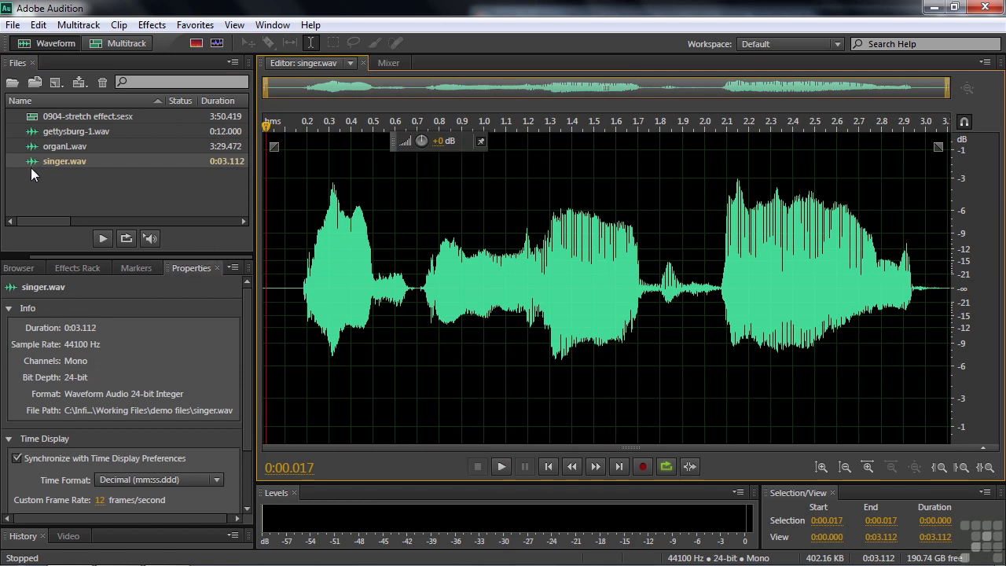
- Open the Stretch and Pitch (process) effect for singer.wav
left_click(152, 24)
mouse_move(211, 381)
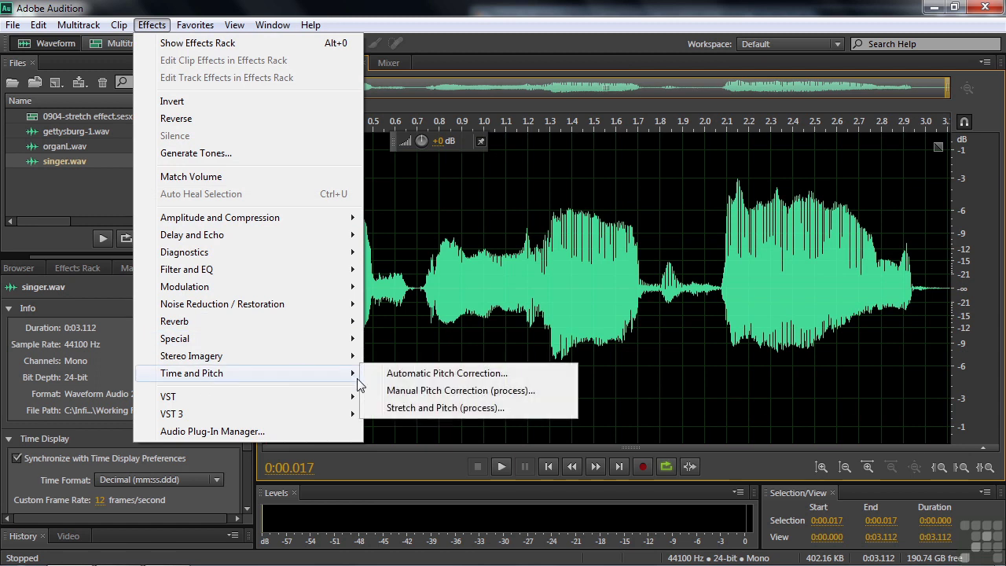
left_click(391, 408)
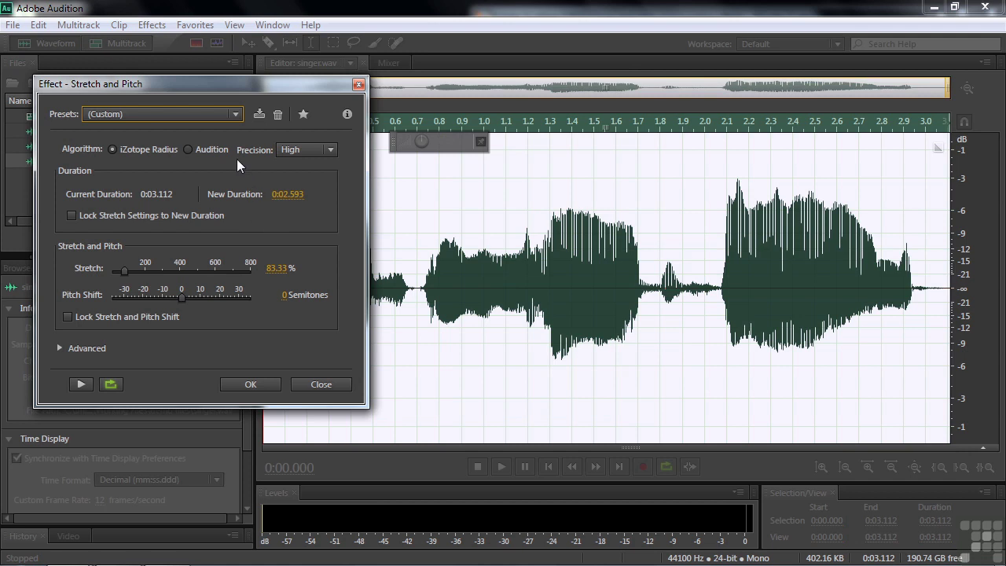
- Reset to the (Default) preset, set stretch to 85%, and preview the result
left_click(234, 114)
left_click(148, 133)
left_click(279, 268)
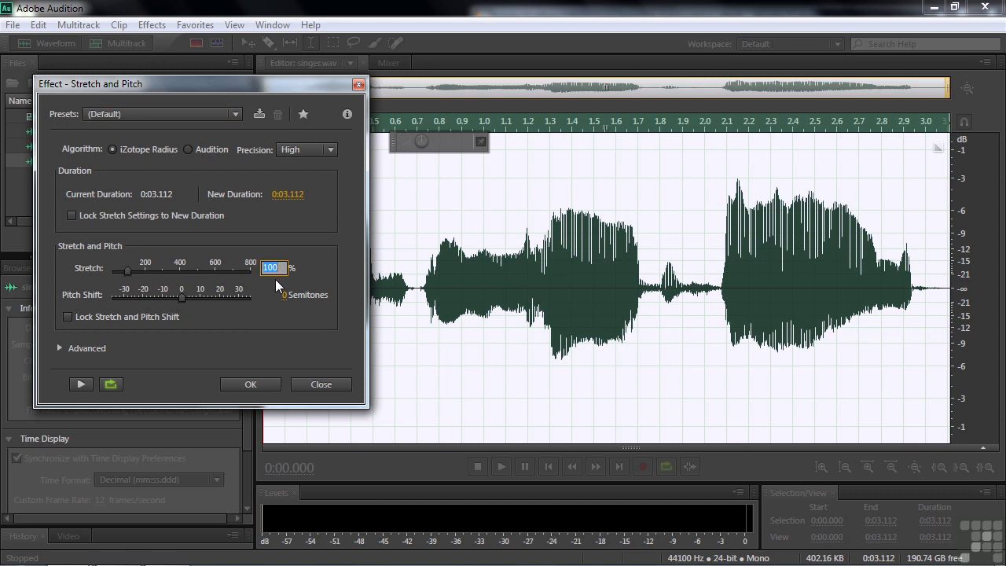
type("85")
key("Return")
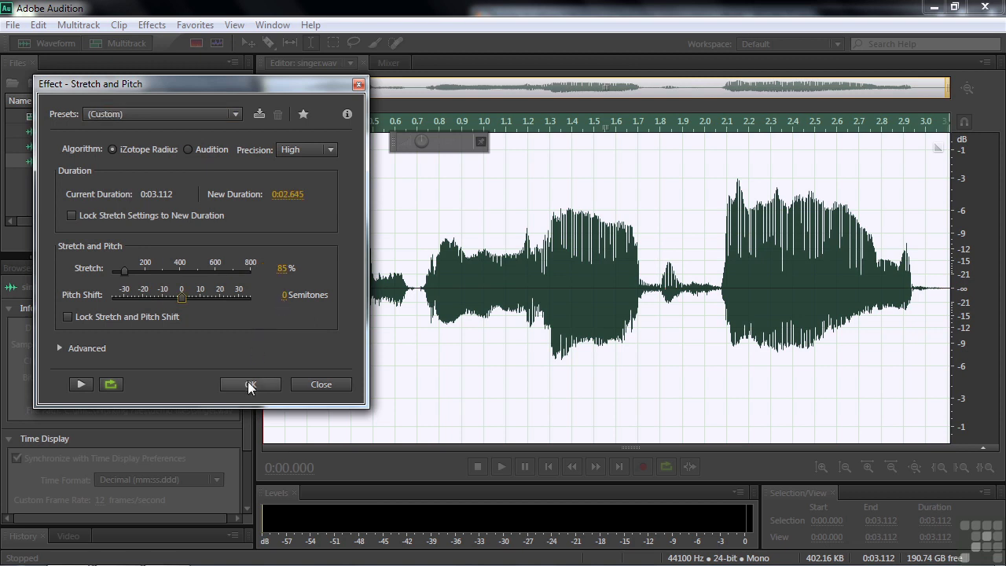
left_click(82, 385)
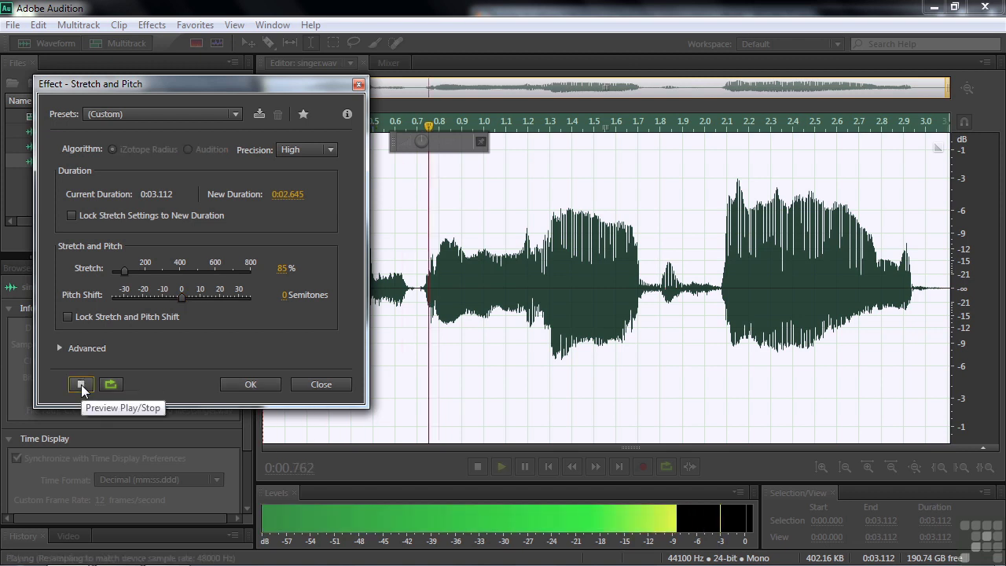
left_click(82, 386)
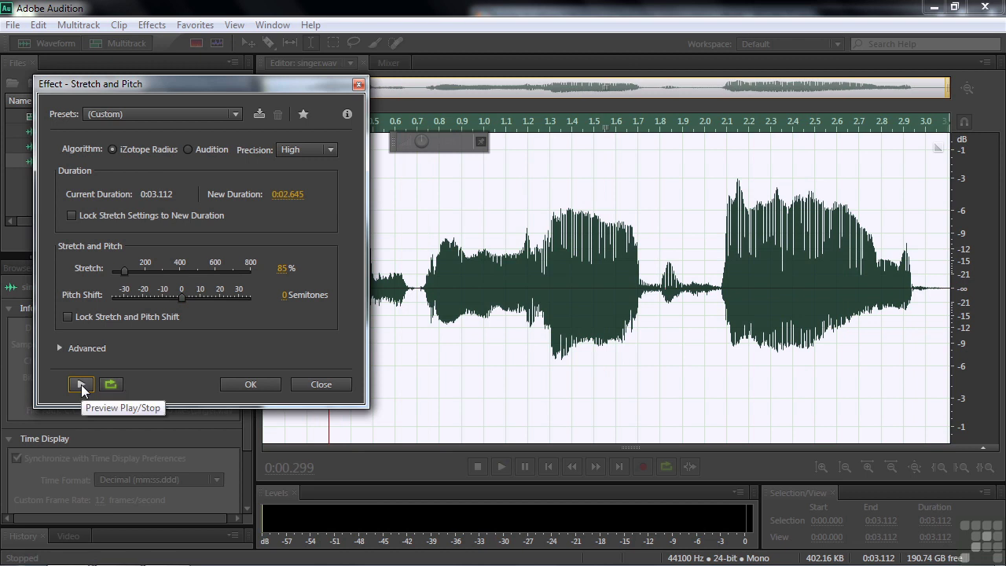
- Change the stretch to 120% for a 0:03.735 duration and preview it
left_click(281, 271)
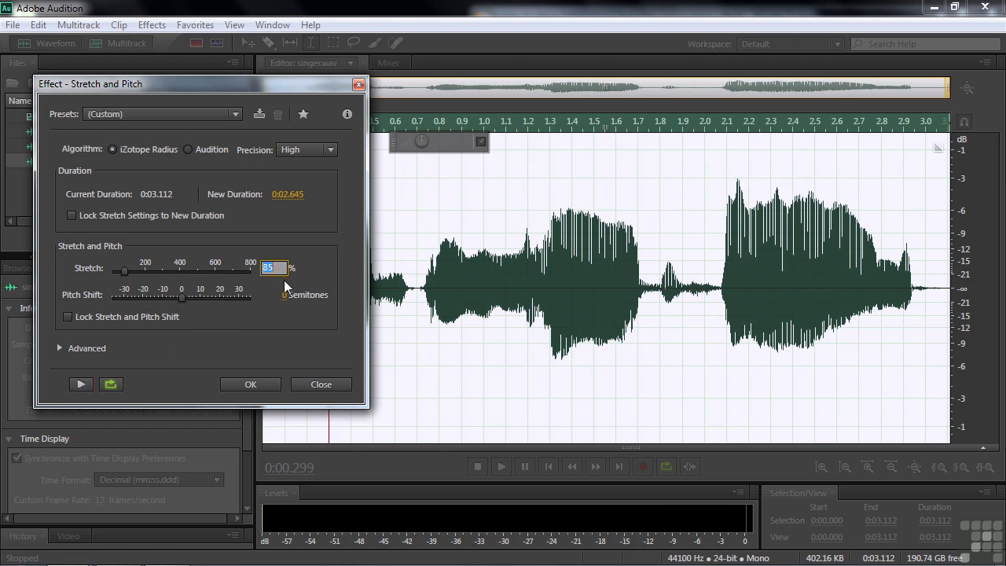
type("120")
key("Return")
left_click(78, 384)
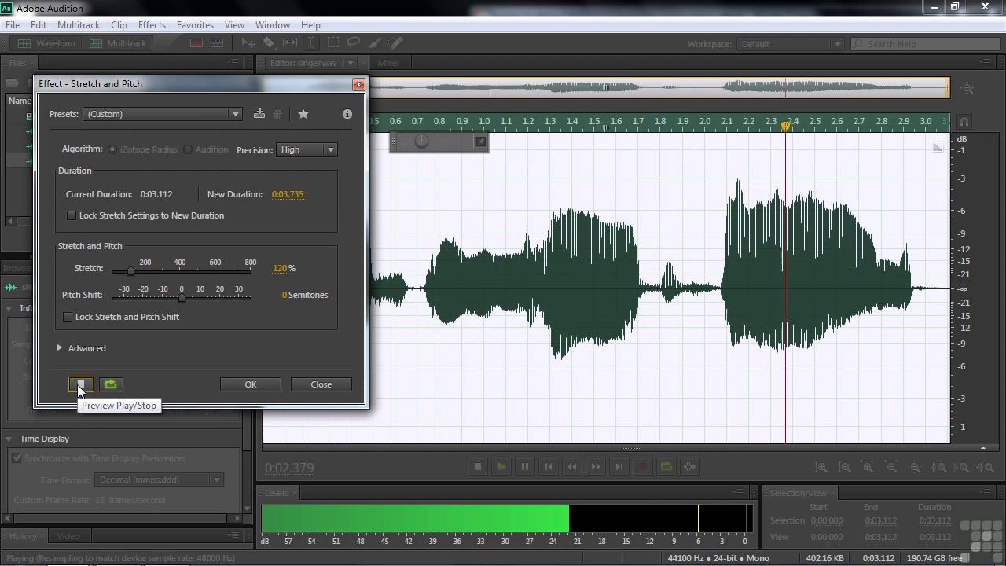
left_click(79, 384)
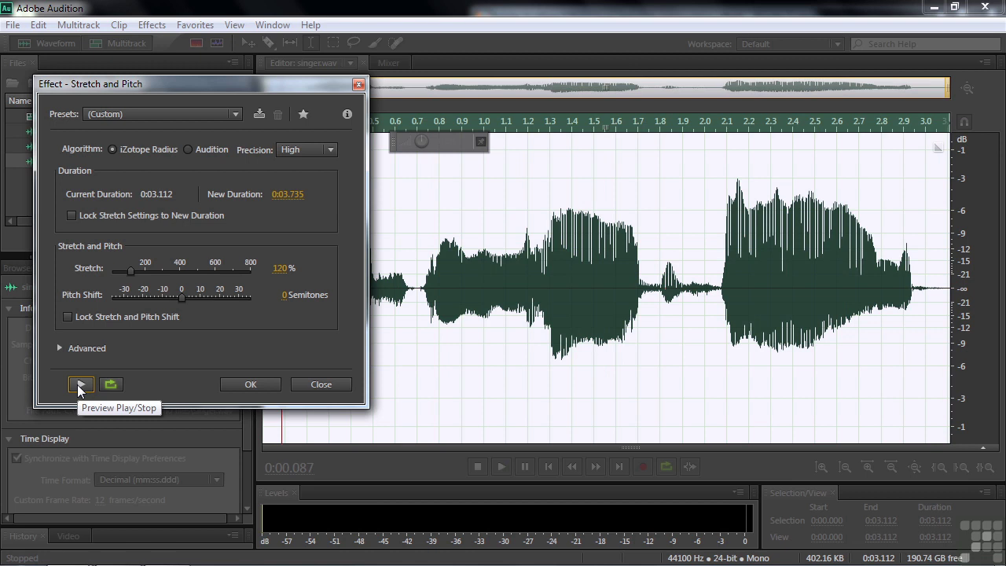
- Reset to the (Default) preset, raise the pitch shift to 4 semitones, and preview
left_click(234, 115)
left_click(179, 135)
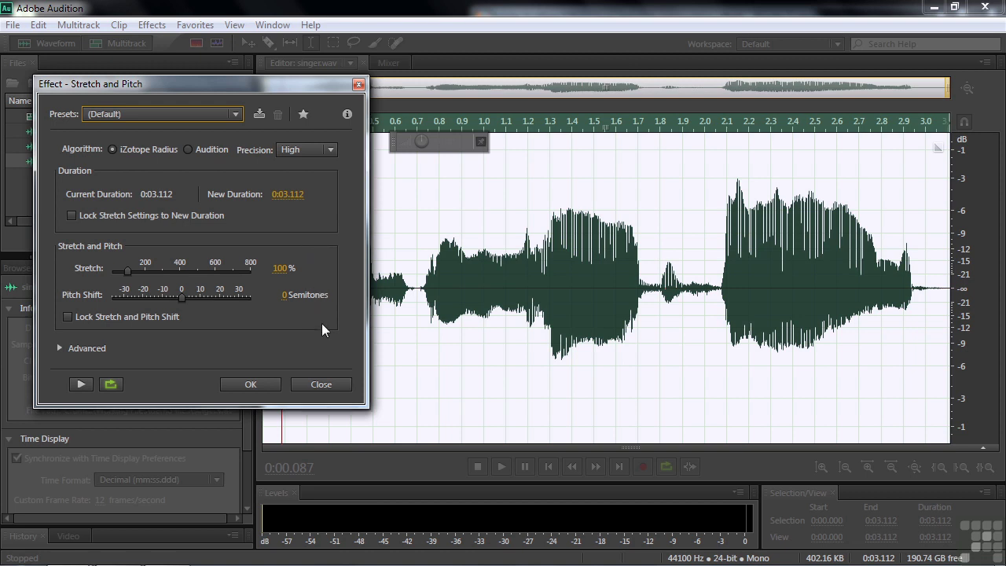
left_click(285, 296)
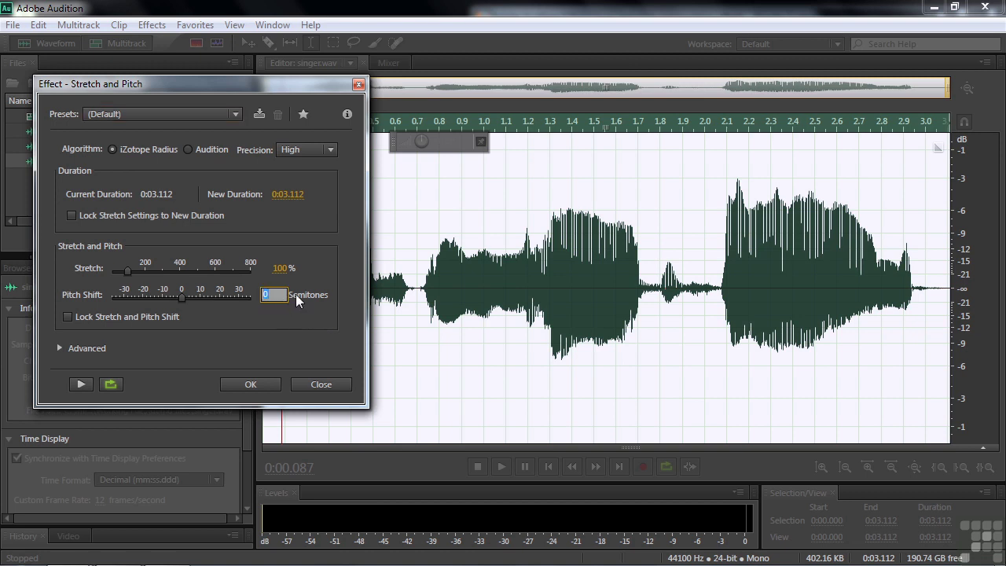
key("Tab")
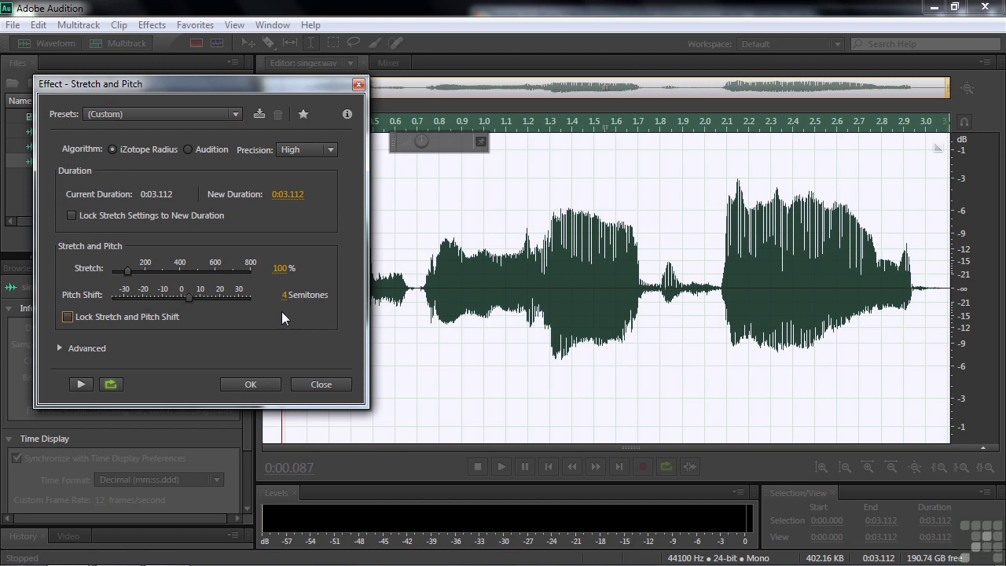
left_click(81, 383)
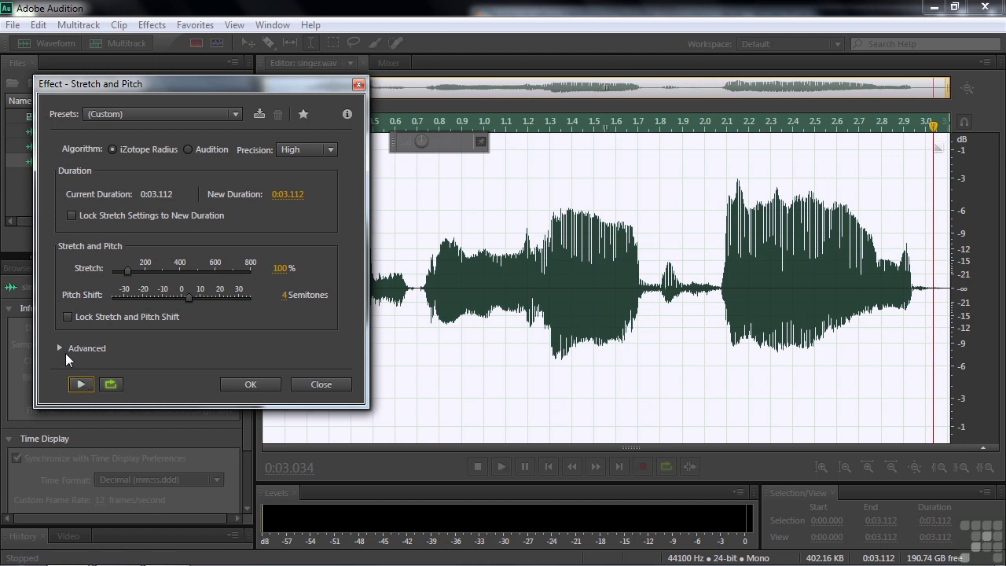
- Reveal the advanced options, raise Pitch Coherence to 3, and preview the pitch-shifted clip
left_click(59, 347)
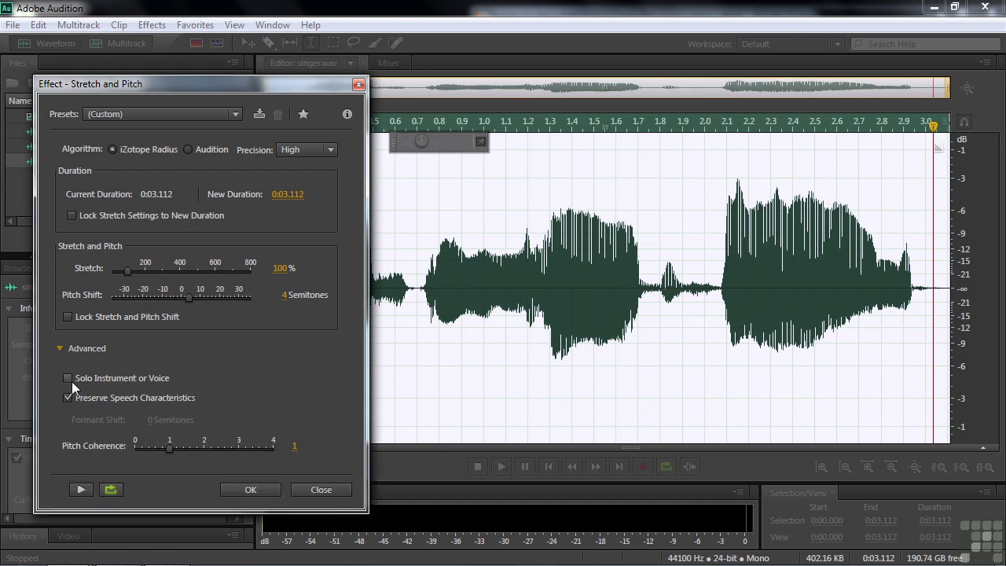
left_click(79, 492)
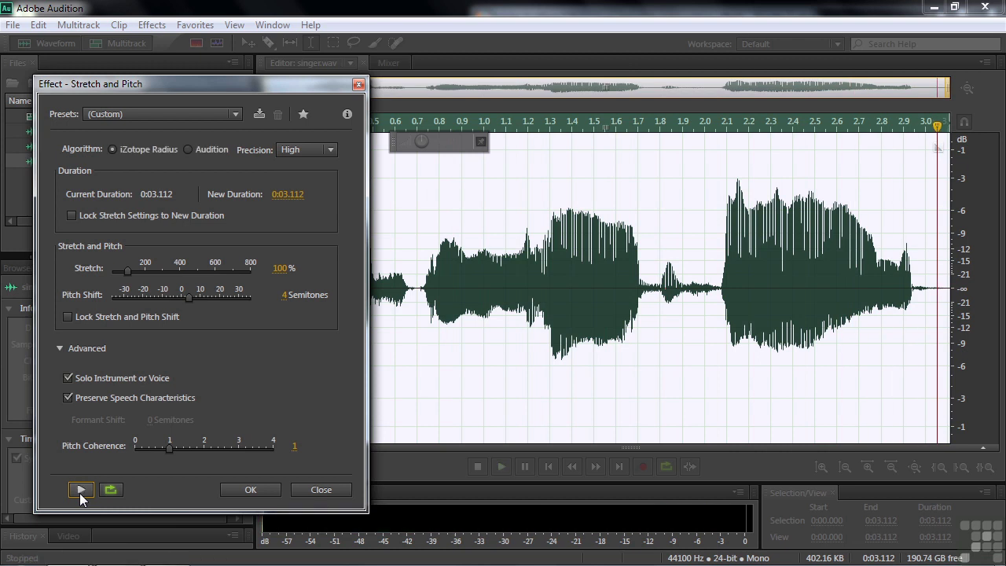
left_click_drag(166, 447, 172, 446)
left_click_drag(234, 454, 240, 454)
left_click(84, 493)
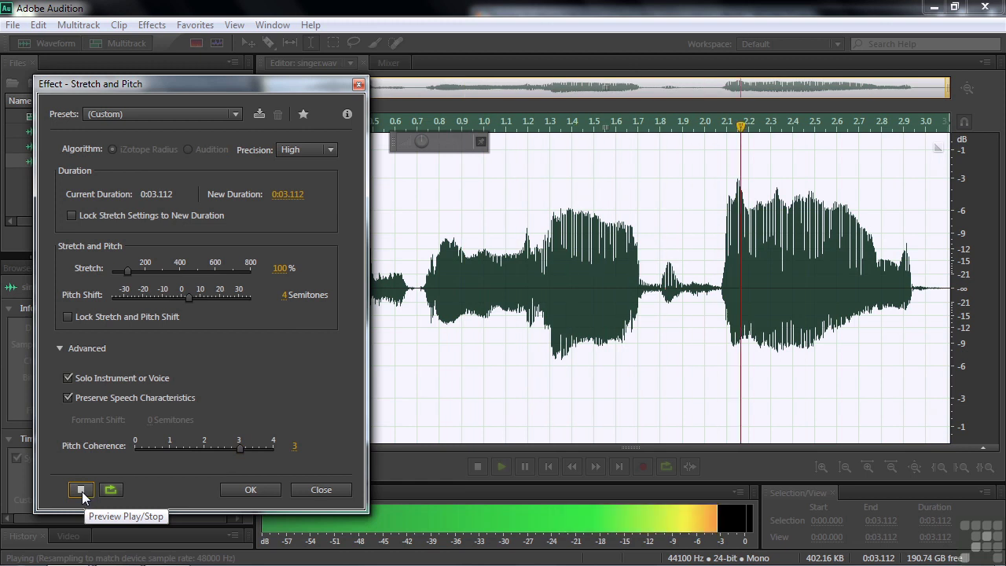
left_click(82, 490)
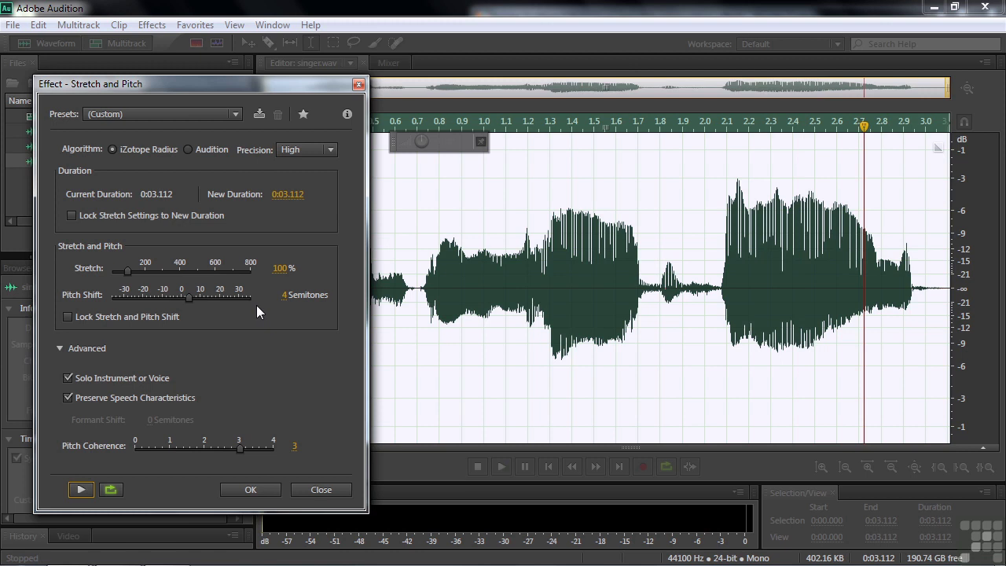
- Change the pitch shift to -4 semitones and preview the lowered singer clip
left_click_drag(186, 295, 176, 297)
left_click(280, 294)
type("-4")
key("Tab")
left_click(81, 489)
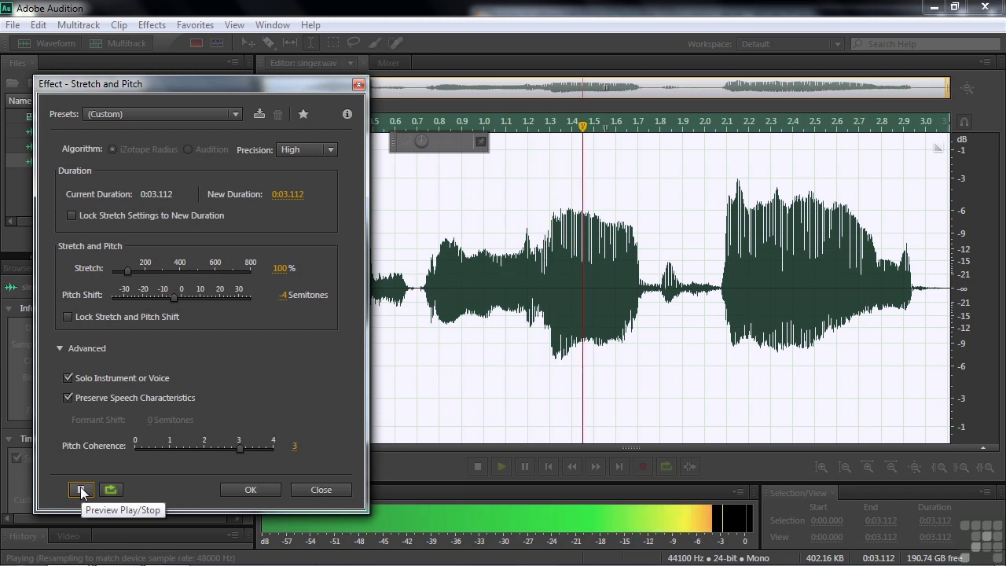